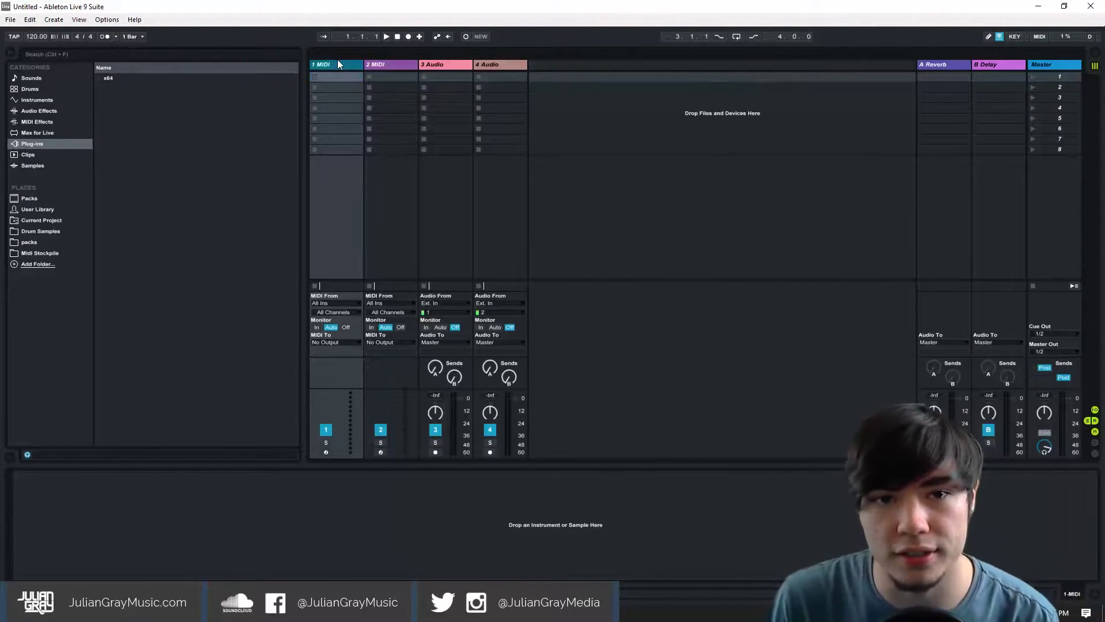
# Step: Step through tracks 1 MIDI to 4 Audio to inspect their devices and empty slots
pyautogui.press('Right')
pyautogui.press('Right')
pyautogui.press('Right')
pyautogui.click(351, 65)
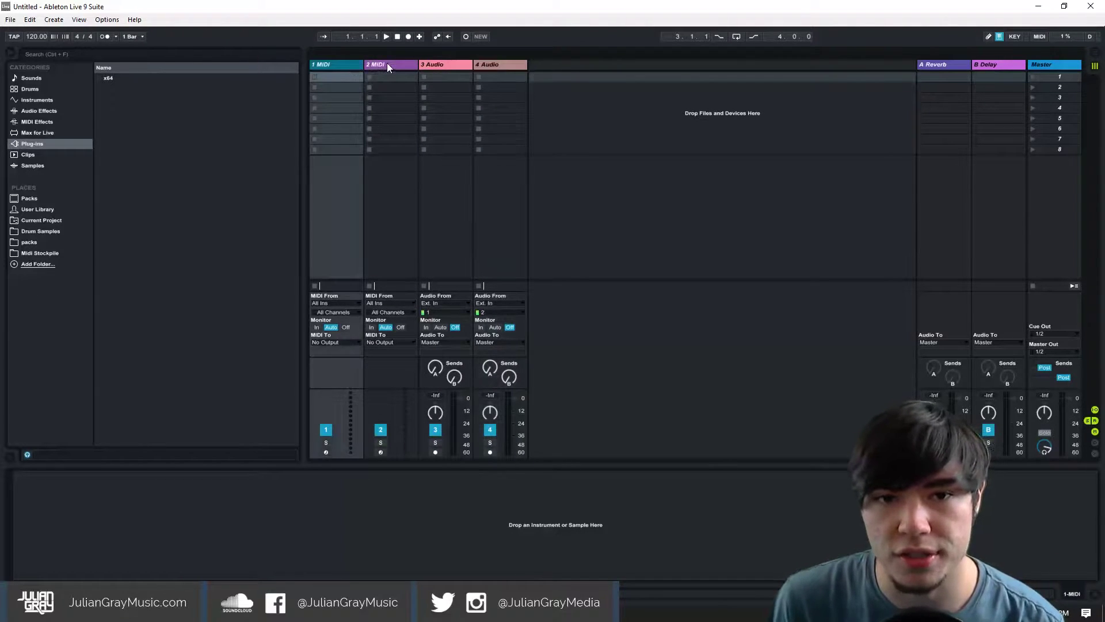
pyautogui.click(387, 64)
pyautogui.click(438, 64)
pyautogui.click(490, 67)
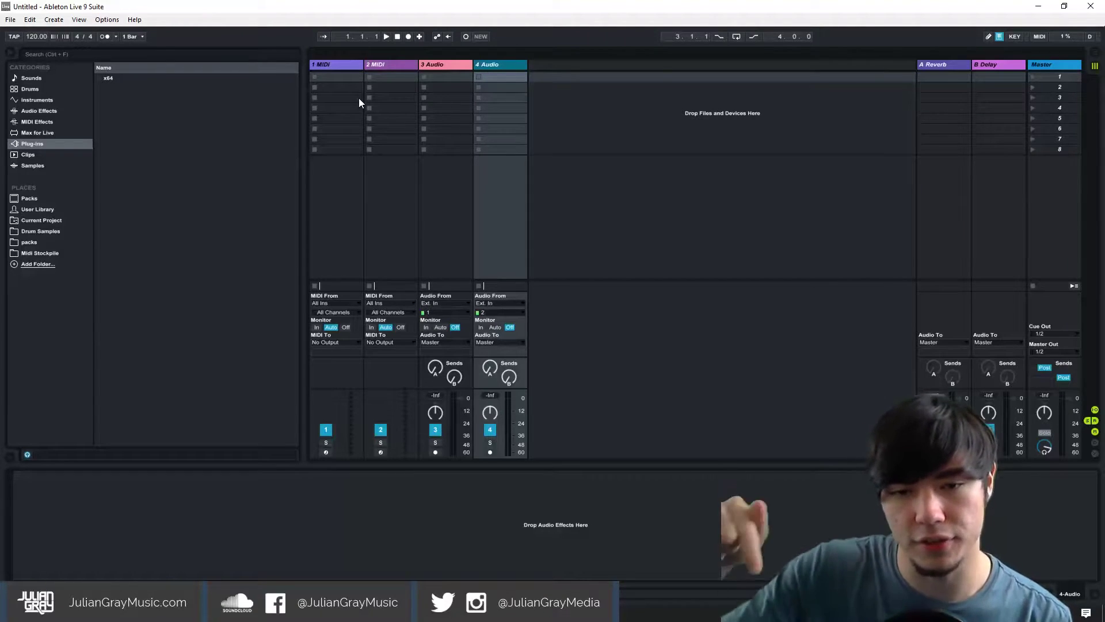
pyautogui.click(354, 67)
pyautogui.click(381, 64)
pyautogui.click(436, 66)
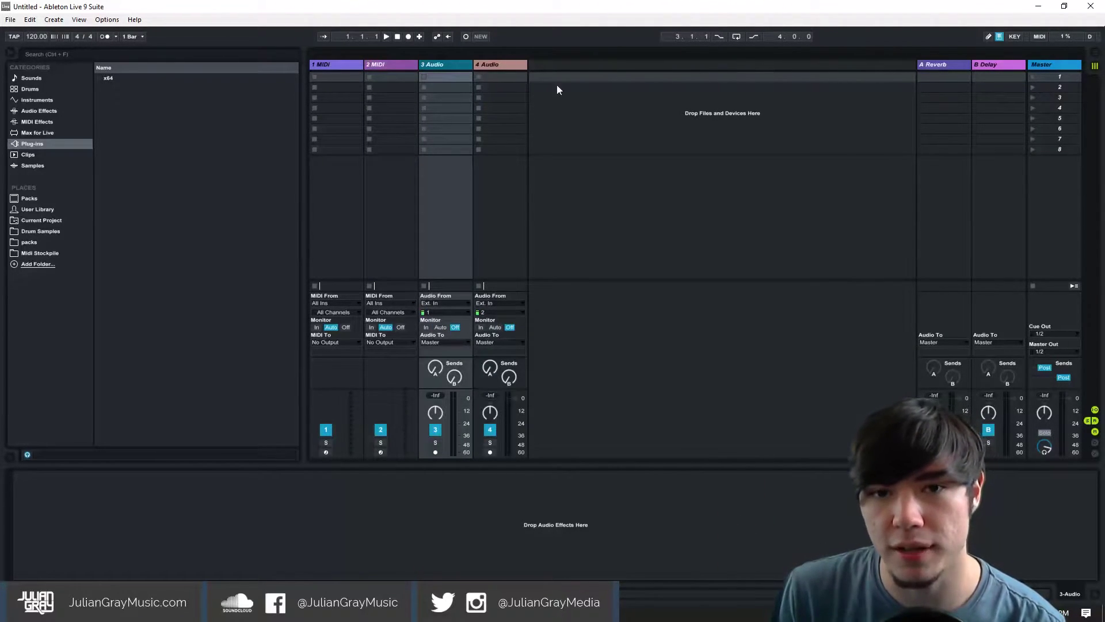
pyautogui.click(354, 68)
pyautogui.click(397, 65)
pyautogui.click(438, 66)
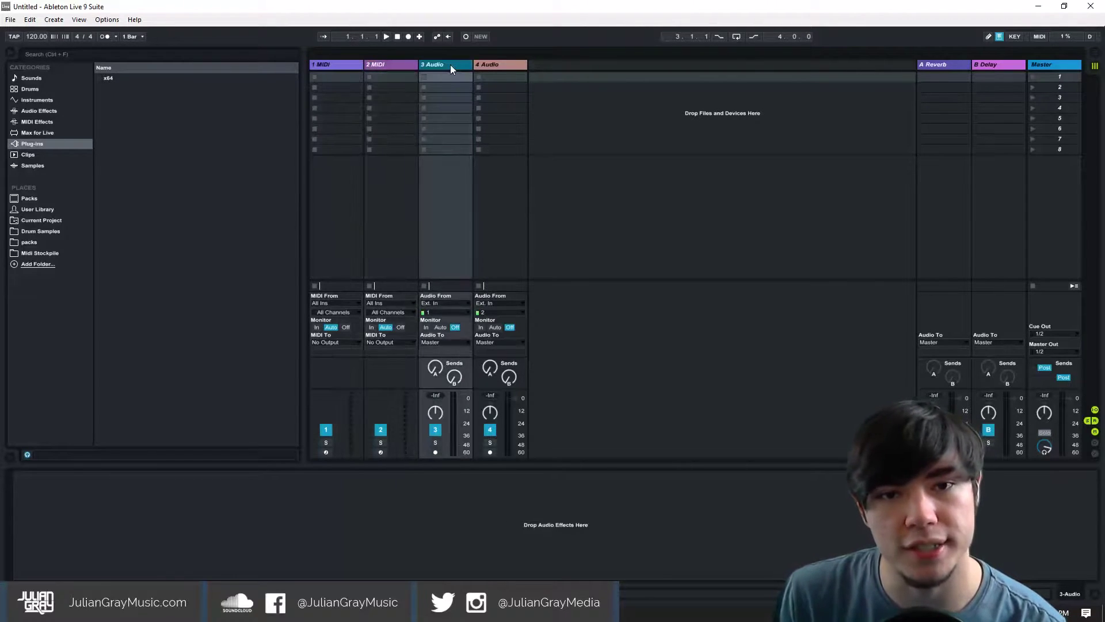
pyautogui.click(496, 66)
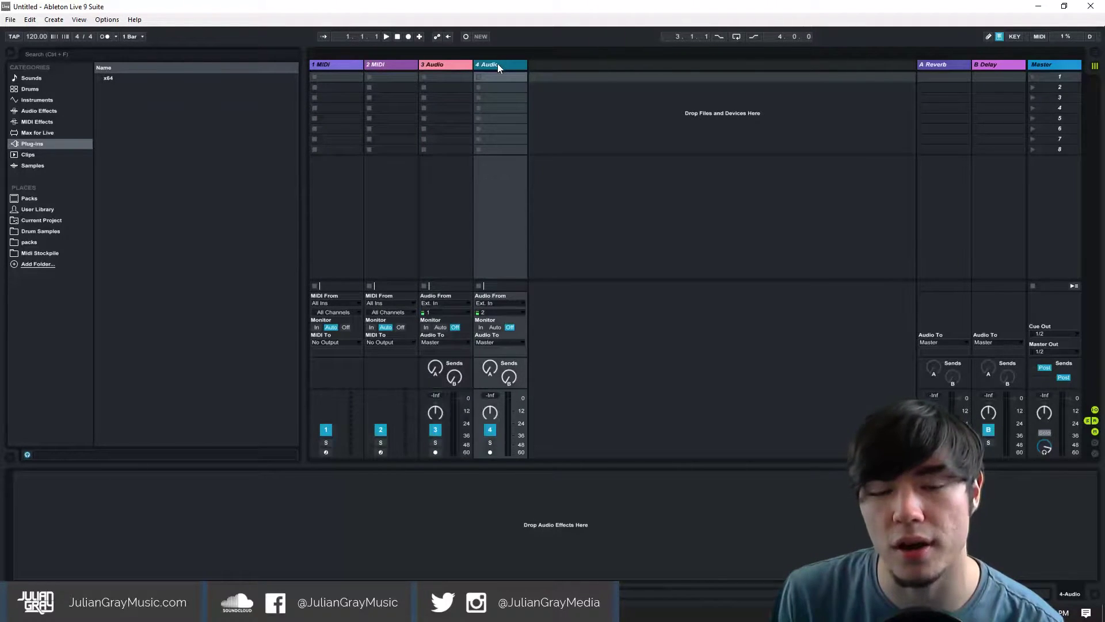
# Step: Inspect the A Reverb return's Reverb and B Delay's Delay (21% feedback, 100% dry/wet)
pyautogui.click(951, 66)
pyautogui.click(1009, 65)
pyautogui.click(949, 66)
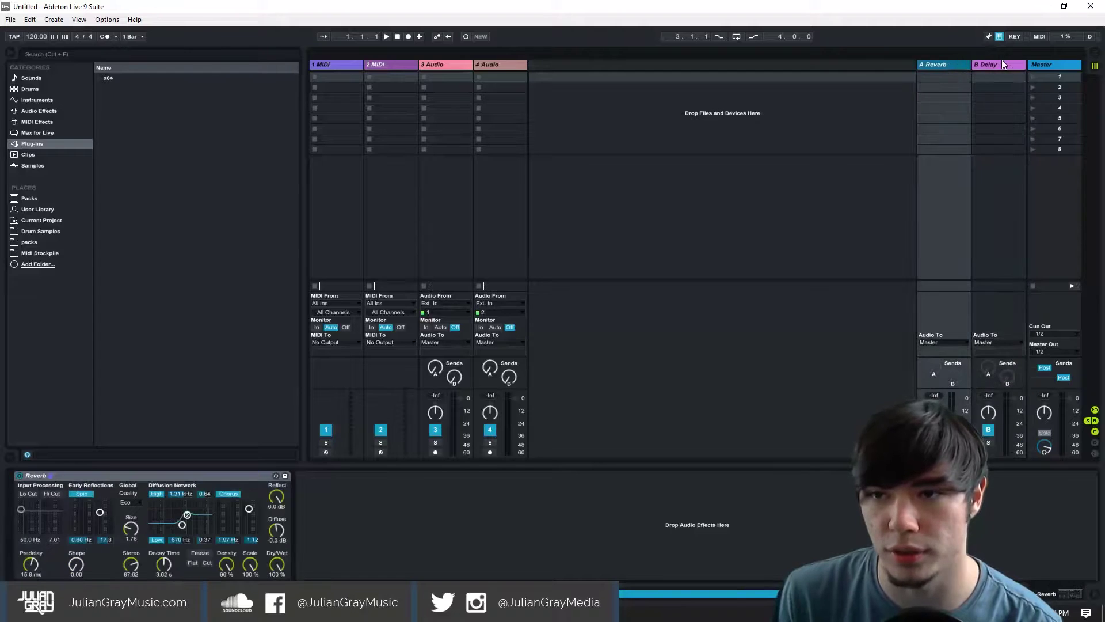
pyautogui.click(1000, 61)
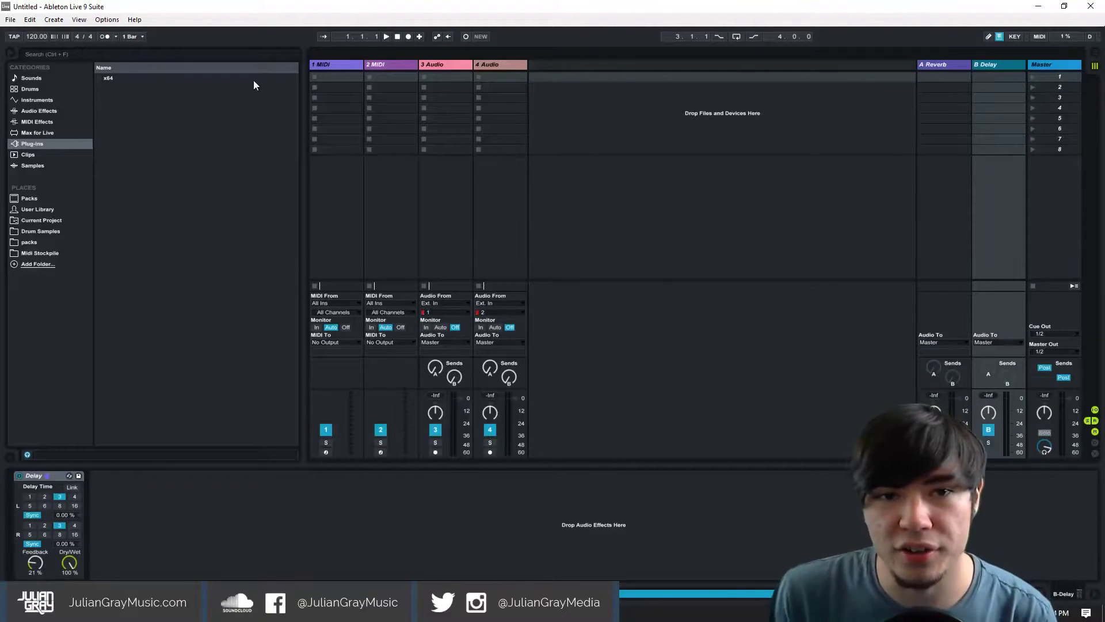
pyautogui.click(935, 65)
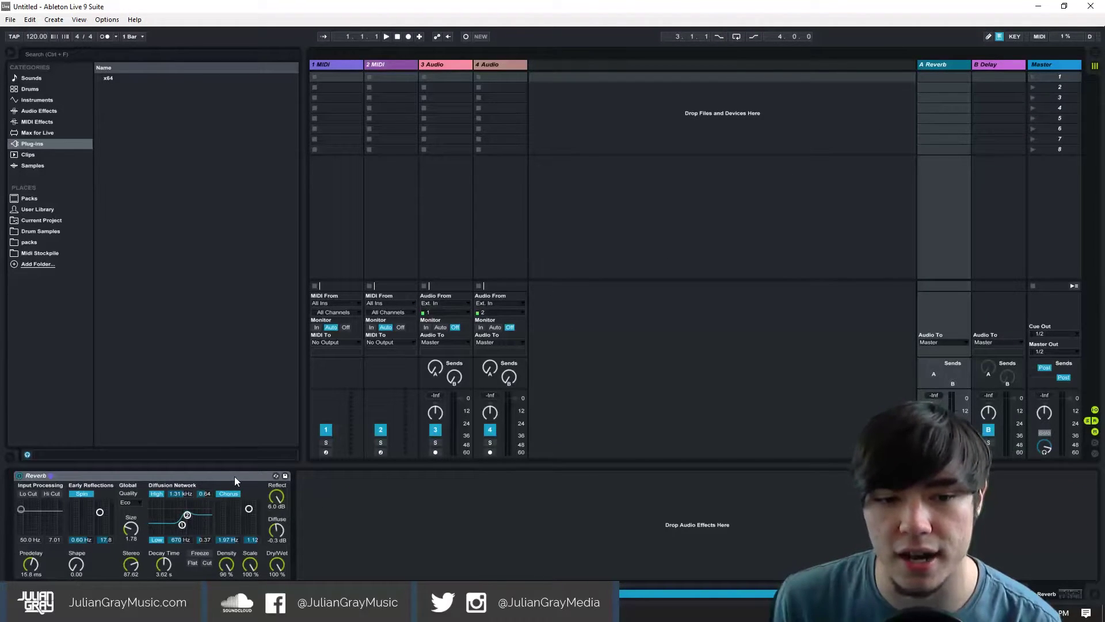
pyautogui.click(974, 78)
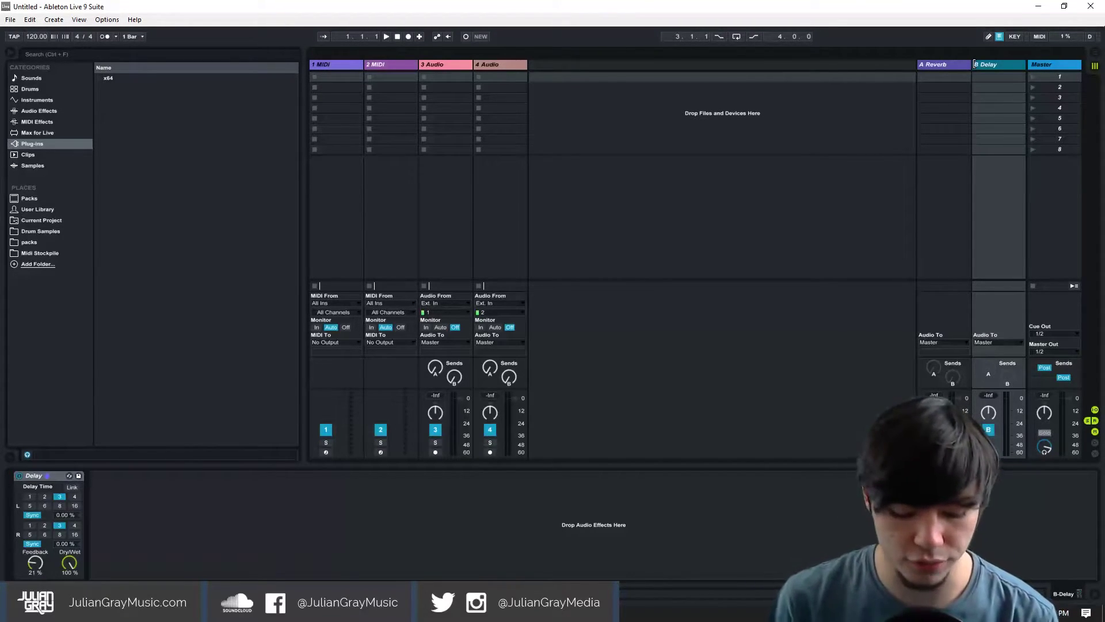
# Step: Delete the A Reverb and B Delay returns plus the 4 Audio, 3 Audio and 2 MIDI tracks
pyautogui.keyDown('shift'); pyautogui.click(969, 66); pyautogui.keyUp('shift')
pyautogui.press('Delete')
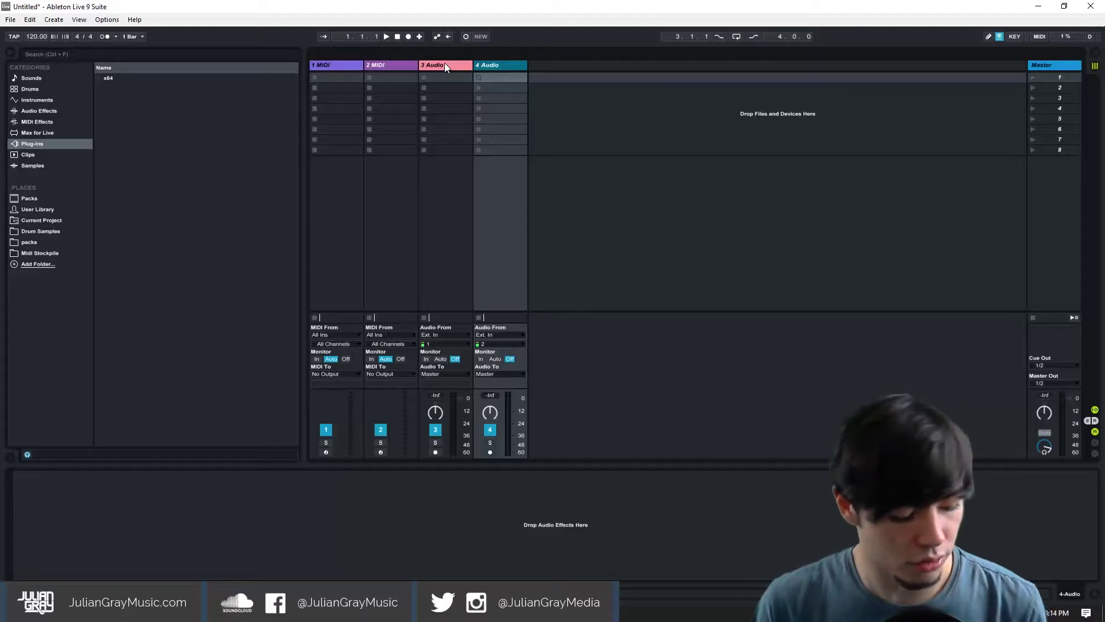
pyautogui.press('Delete')
pyautogui.press('Delete')
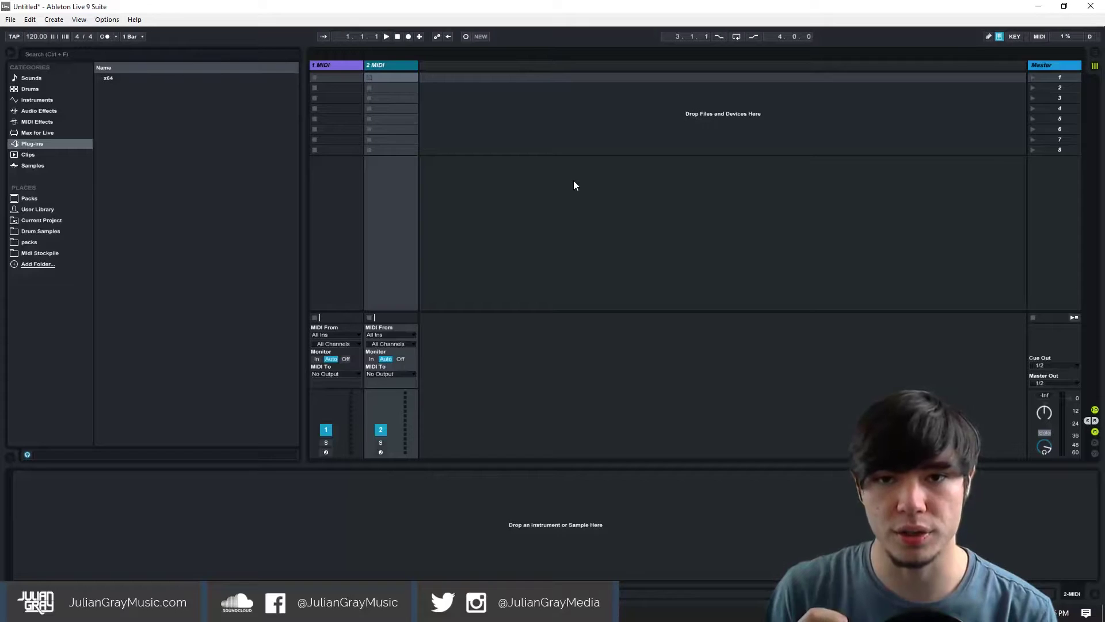
pyautogui.rightClick(403, 66)
pyautogui.click(419, 96)
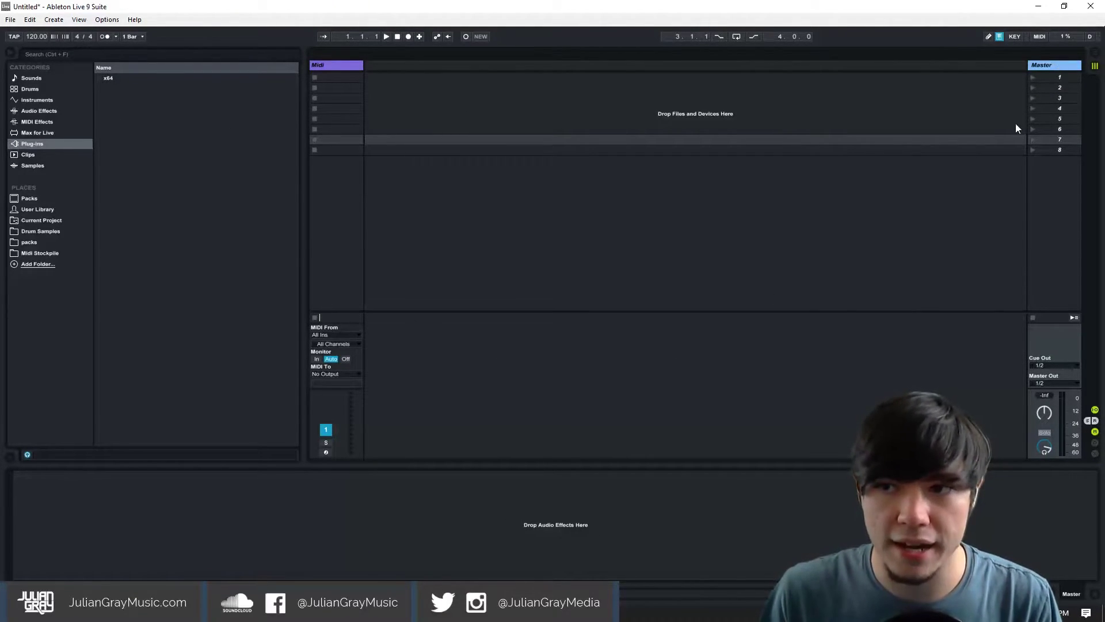
# Step: Add Glue Compressor and EQ Eight from Audio Effects to the Master chain
pyautogui.click(39, 111)
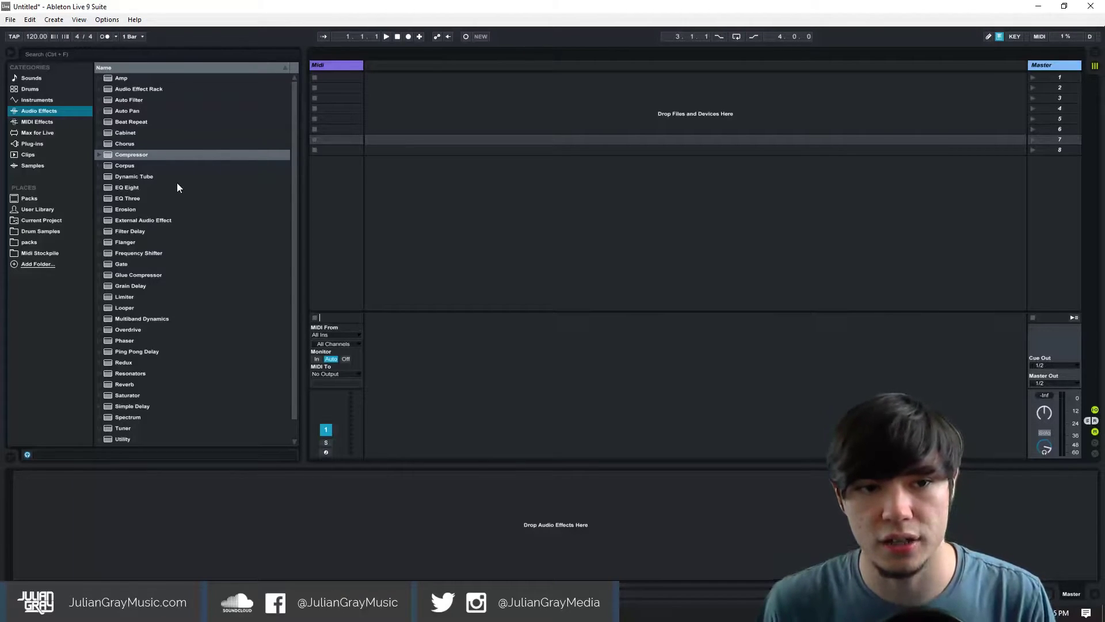
pyautogui.scroll(-2, 177, 187)
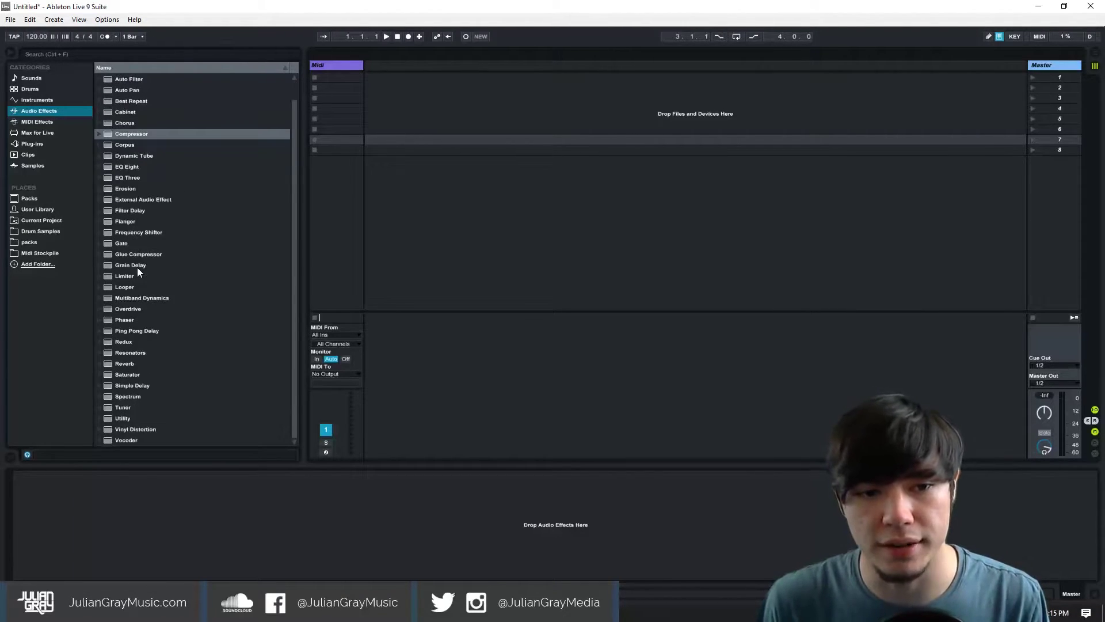
pyautogui.scroll(2, 132, 417)
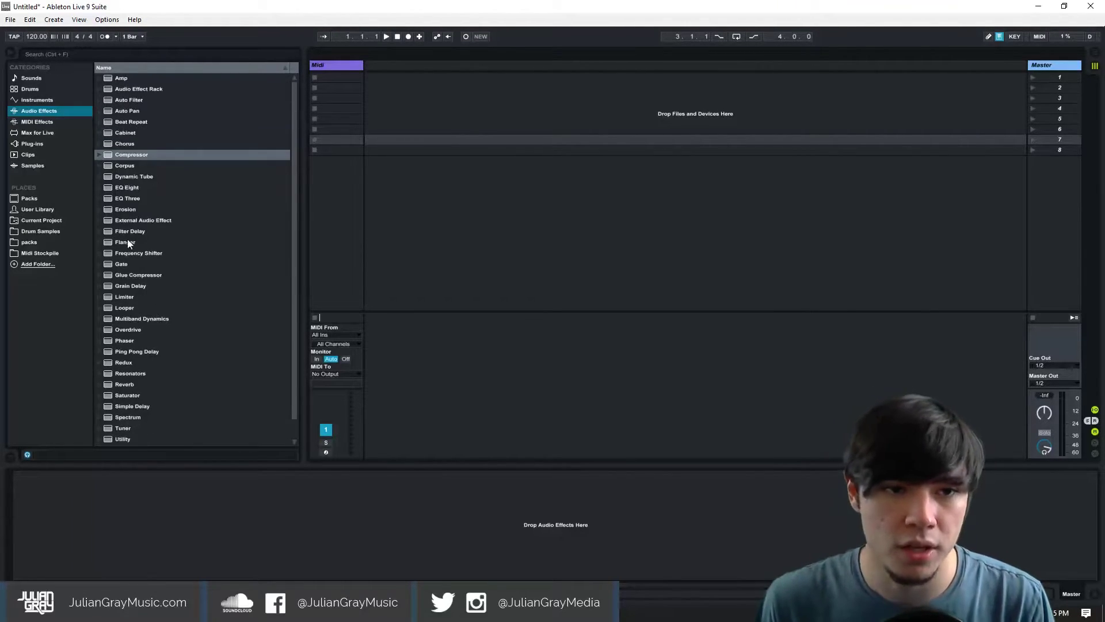
pyautogui.scroll(-2, 151, 198)
pyautogui.scroll(2, 131, 192)
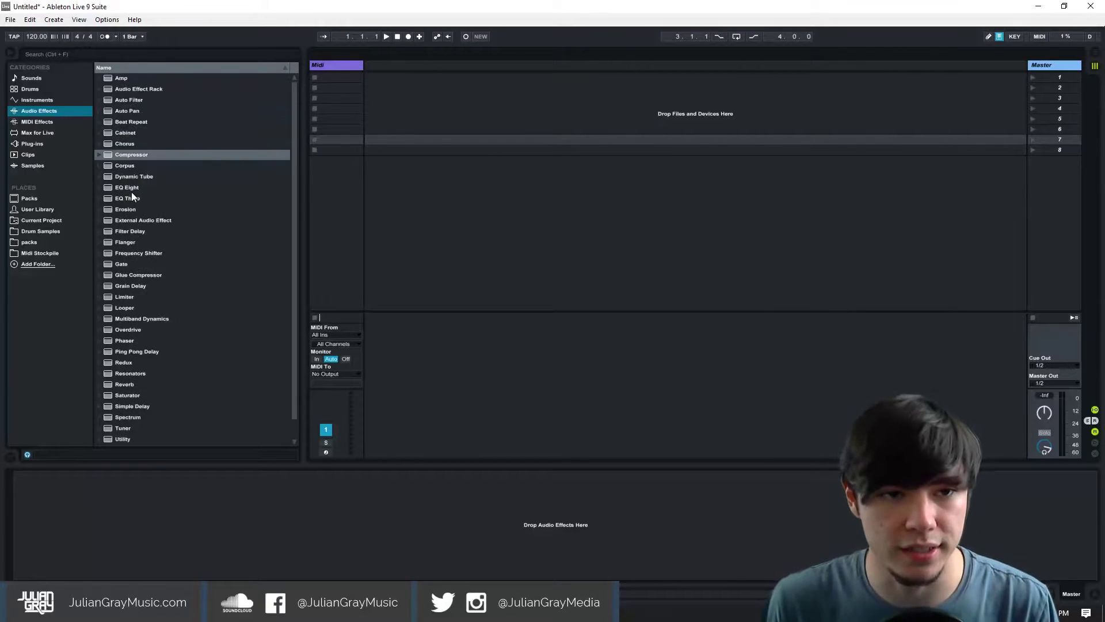
pyautogui.scroll(-2, 171, 276)
pyautogui.moveTo(138, 254); pyautogui.dragTo(104, 532)
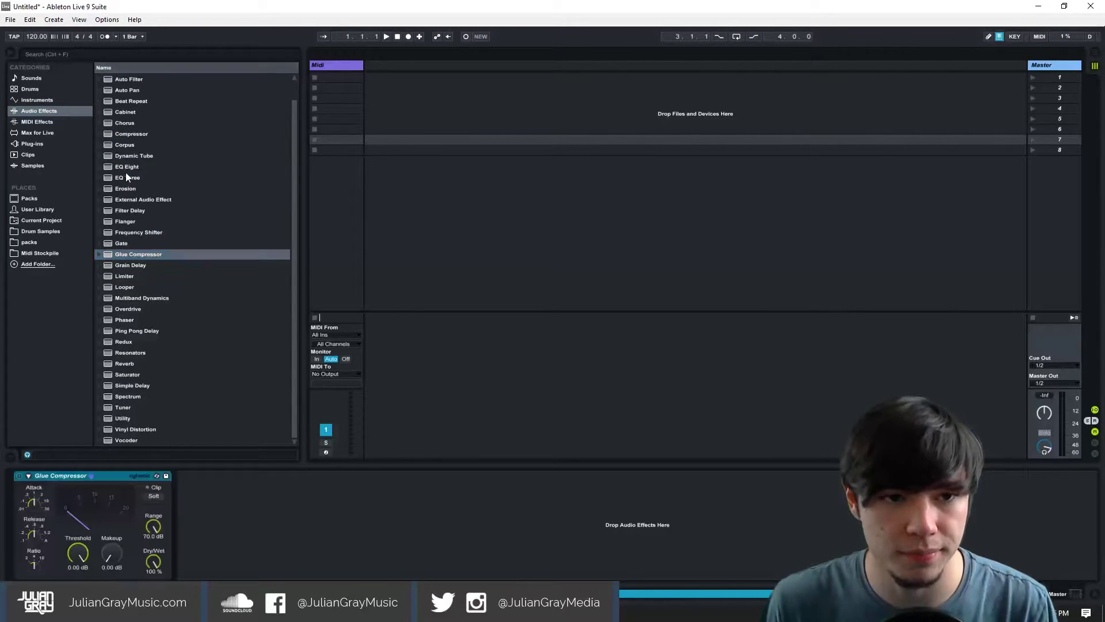
pyautogui.moveTo(127, 167); pyautogui.dragTo(222, 533)
# Step: Add the Ozone 7 Vintage Limiter plug-in and Utility after EQ Eight
pyautogui.click(32, 143)
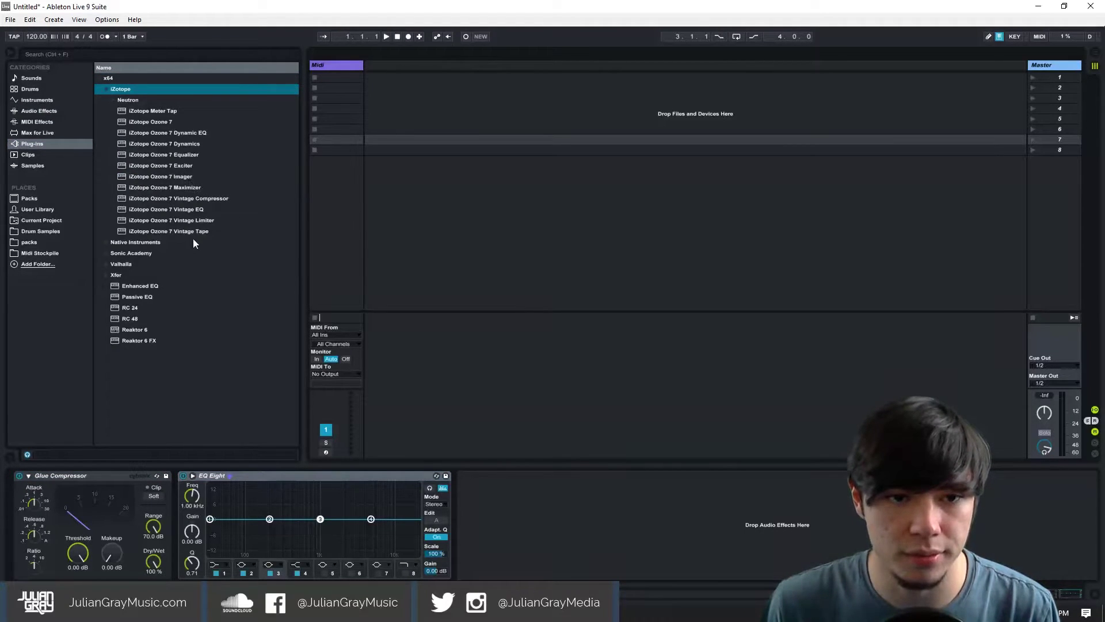
pyautogui.moveTo(185, 221); pyautogui.dragTo(507, 525)
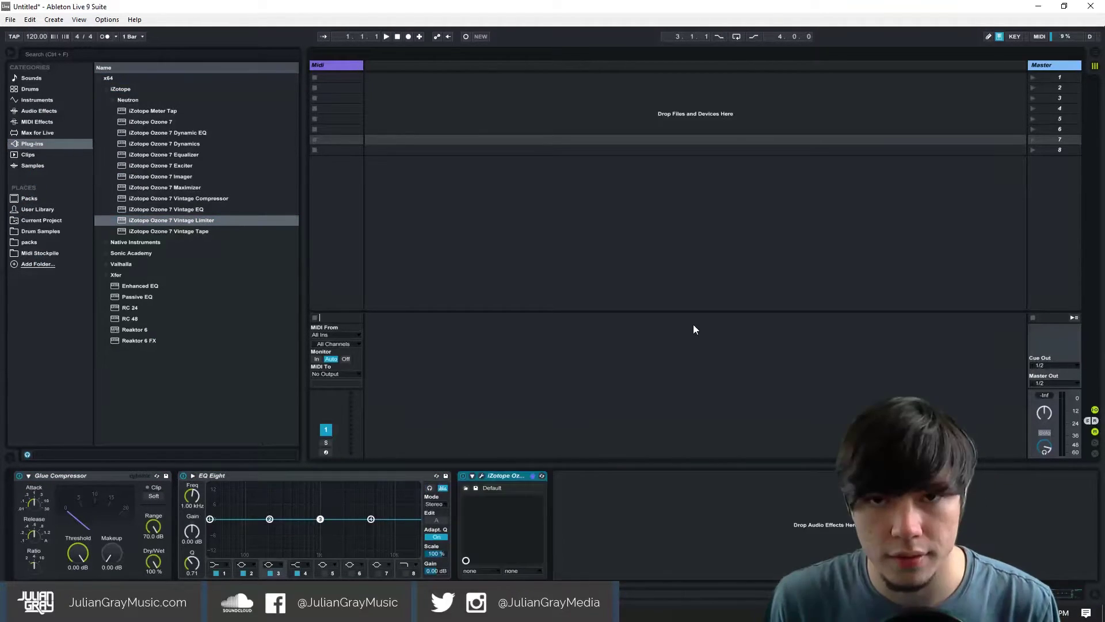
pyautogui.click(40, 111)
pyautogui.moveTo(116, 416); pyautogui.dragTo(601, 505)
# Step: Group the four Master-track devices into one Audio Effect Rack
pyautogui.keyDown('shift'); pyautogui.click(93, 476); pyautogui.keyUp('shift')
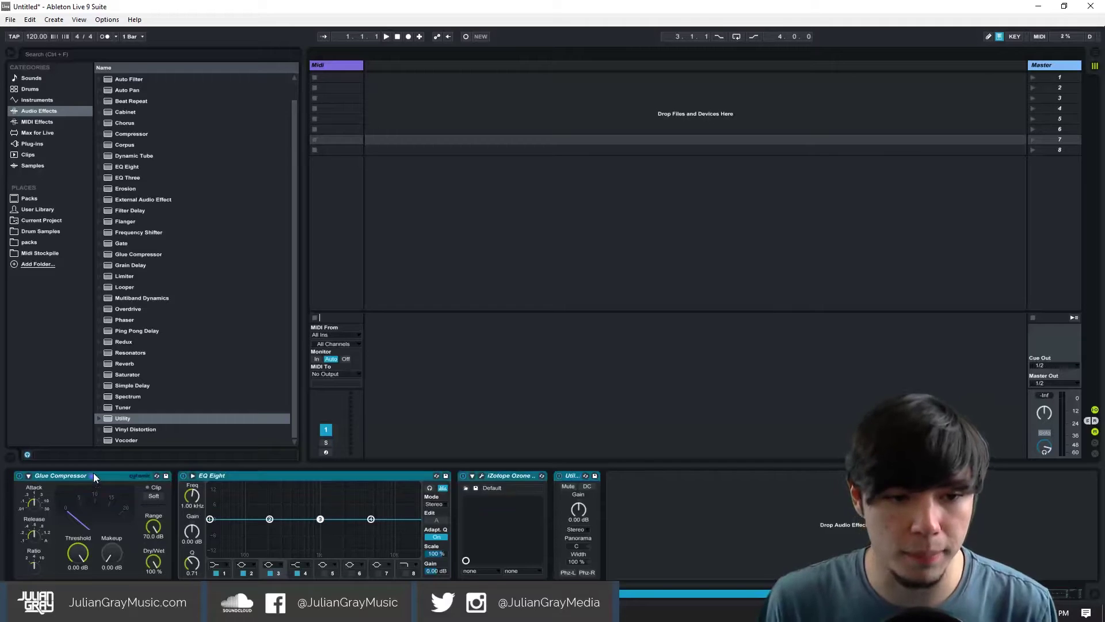
pyautogui.rightClick(93, 473)
pyautogui.click(126, 371)
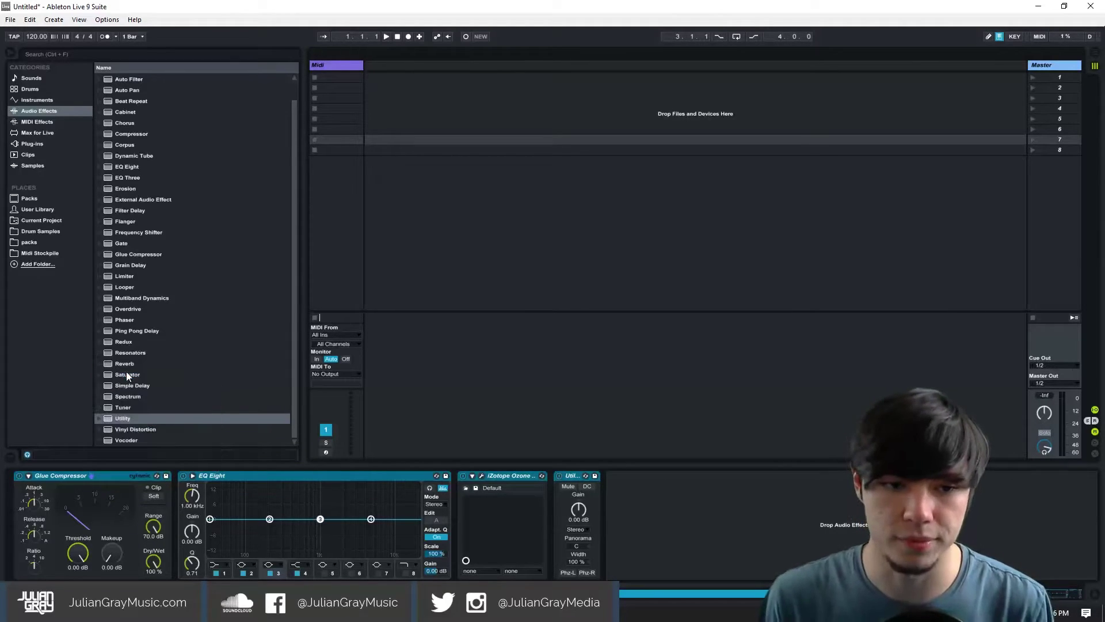
pyautogui.doubleClick(22, 541)
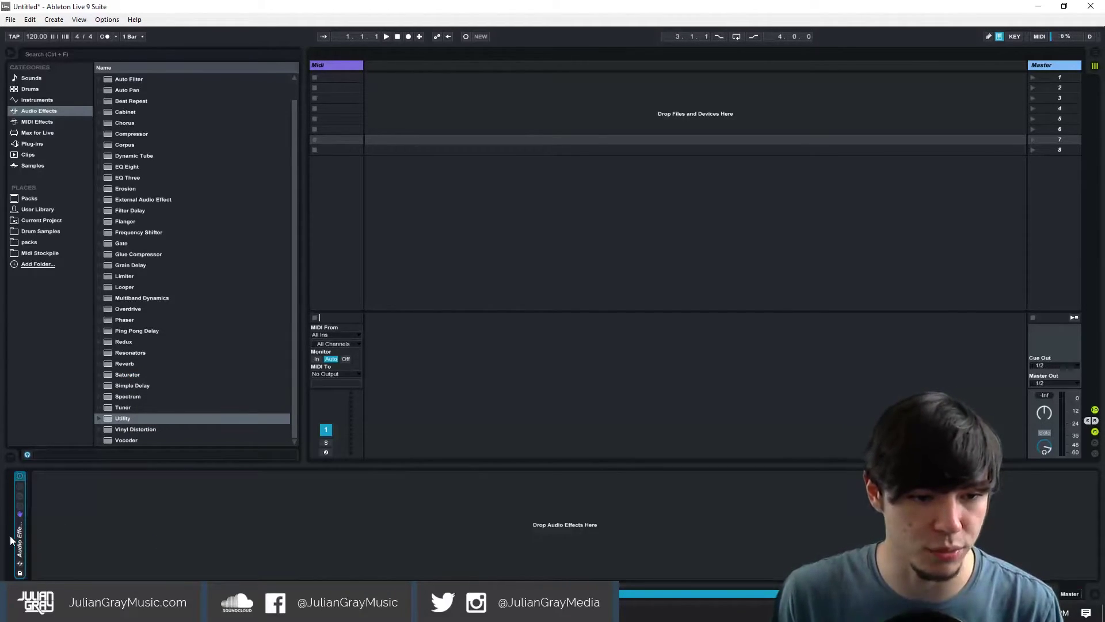
pyautogui.doubleClick(19, 535)
pyautogui.click(19, 497)
# Step: Rename the effect rack to 'Master'
pyautogui.rightClick(73, 475)
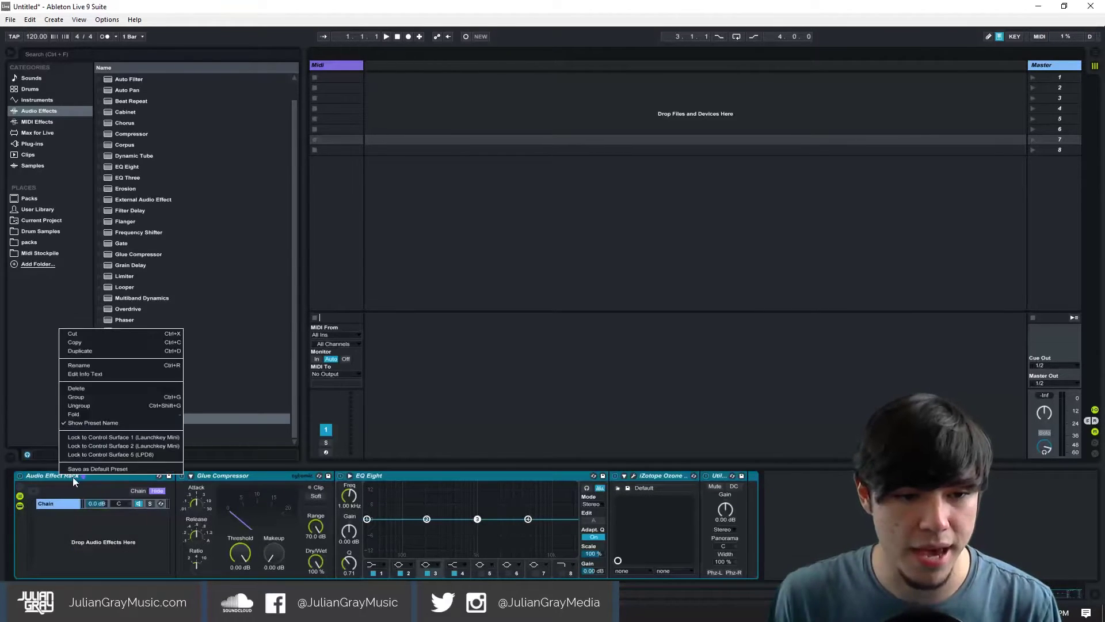
pyautogui.click(85, 365)
pyautogui.write('Master')
pyautogui.press('Return')
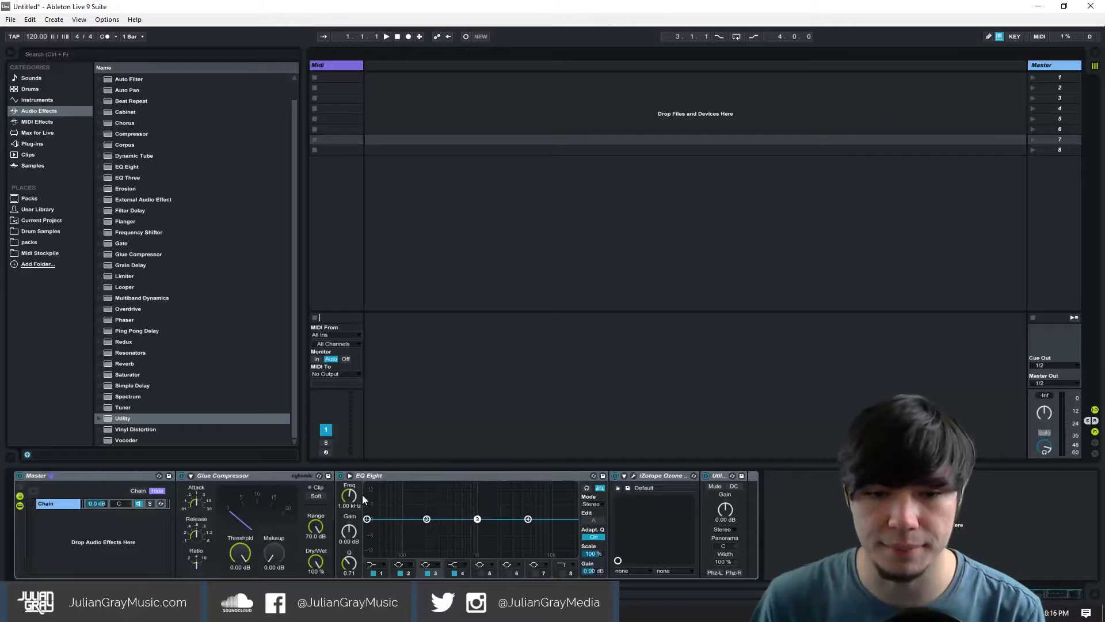
pyautogui.click(534, 477)
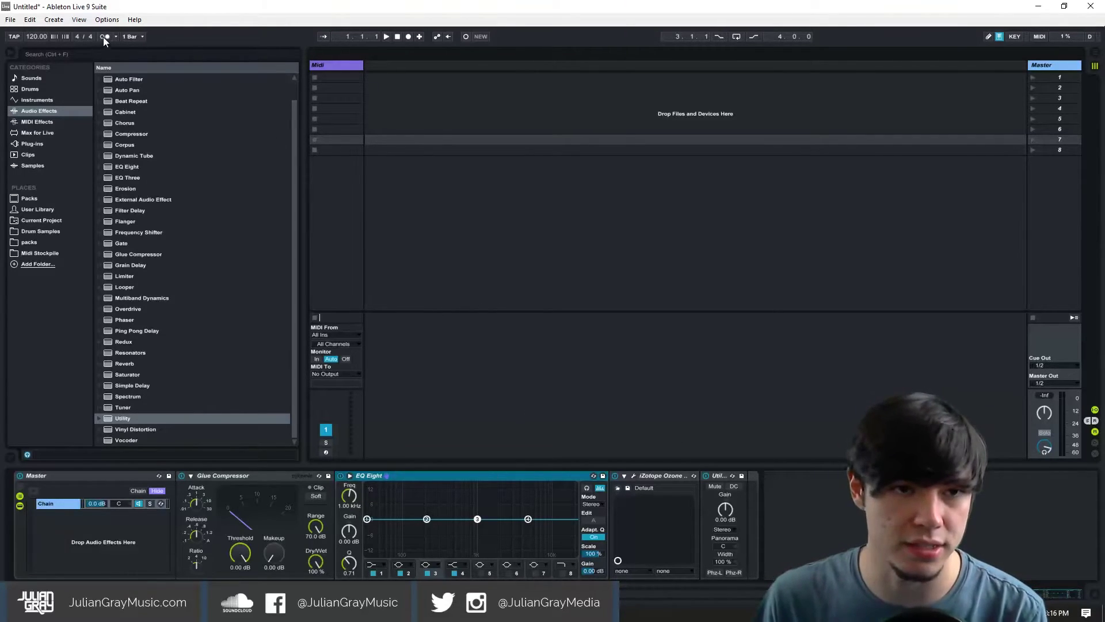
# Step: Rename the Midi track to 'MIDI'
pyautogui.click(90, 478)
pyautogui.press('Delete')
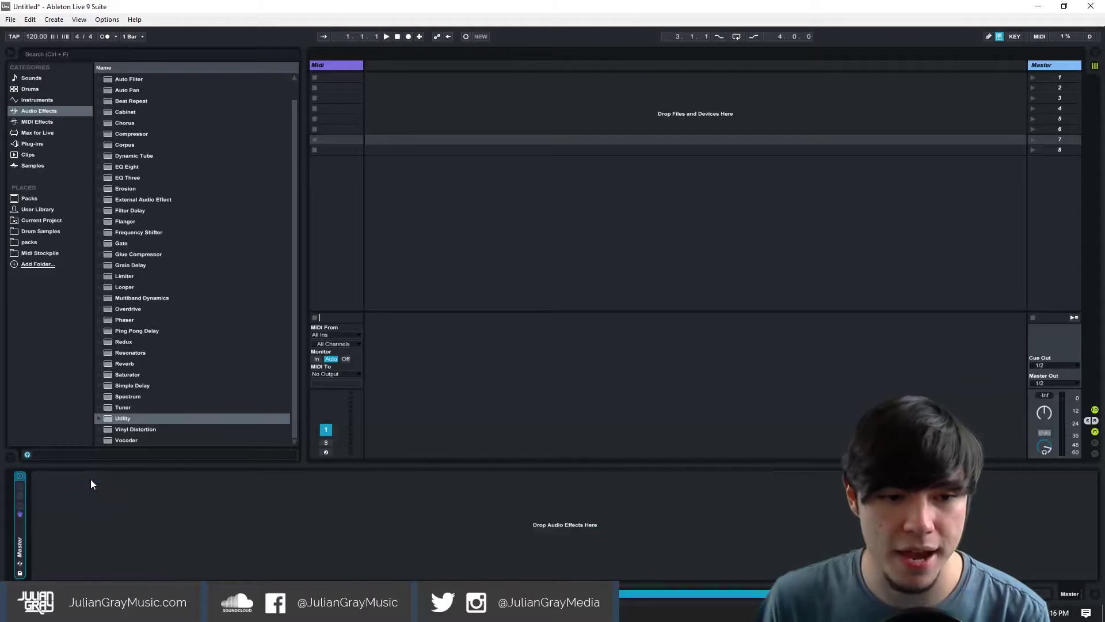
pyautogui.click(328, 65)
pyautogui.rightClick(333, 66)
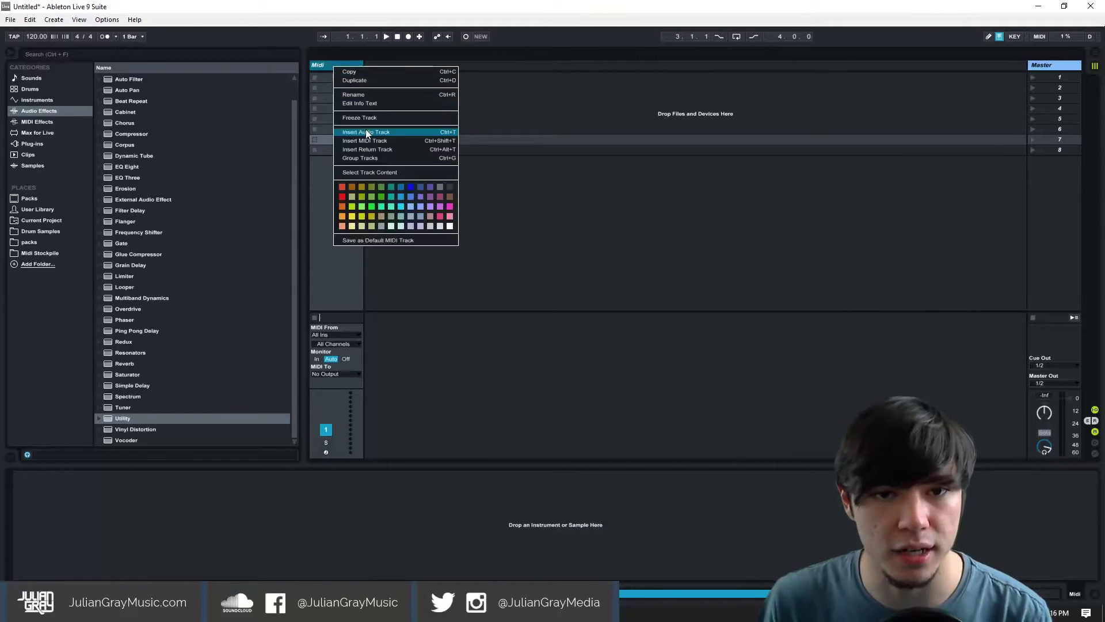
pyautogui.click(357, 94)
pyautogui.write('MIDI')
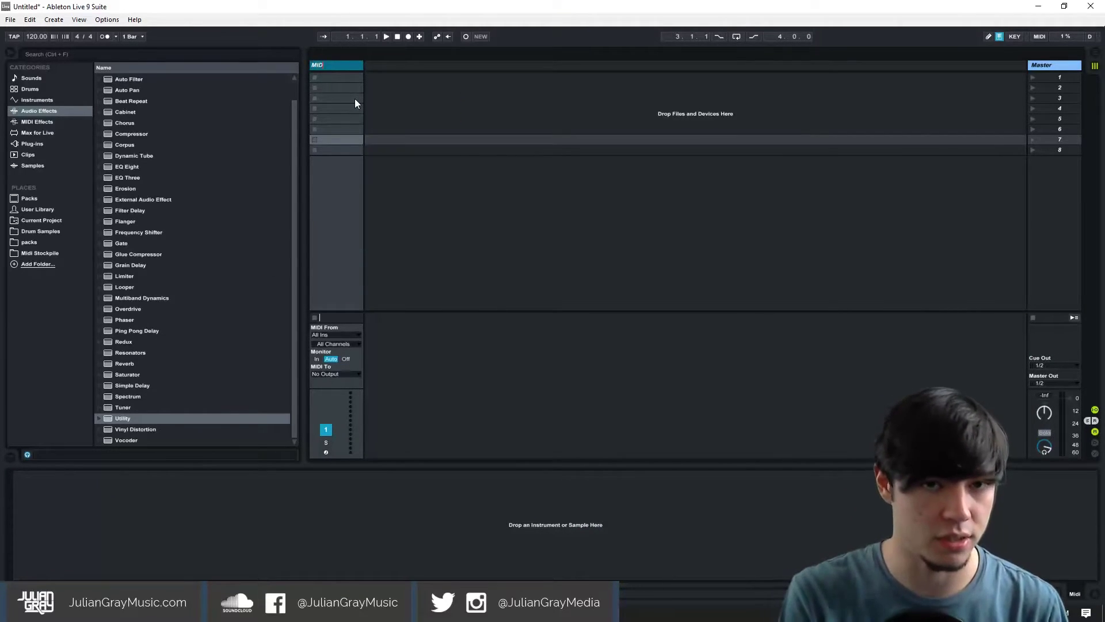
pyautogui.click(355, 98)
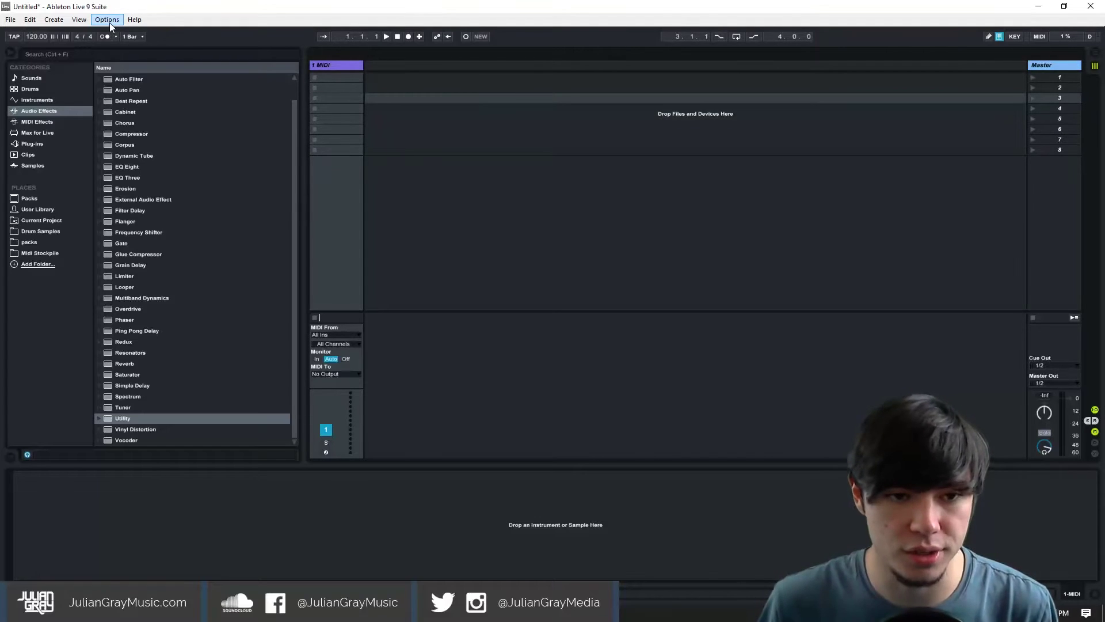
# Step: Save the current set as default from Preferences' File/Folder settings
pyautogui.click(110, 22)
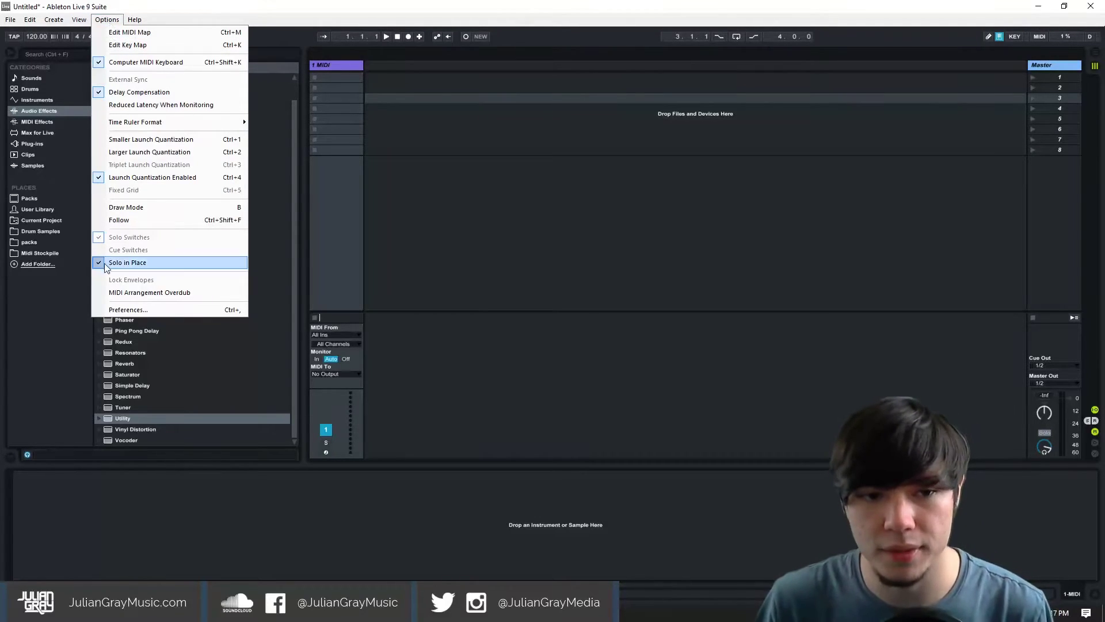
pyautogui.click(124, 310)
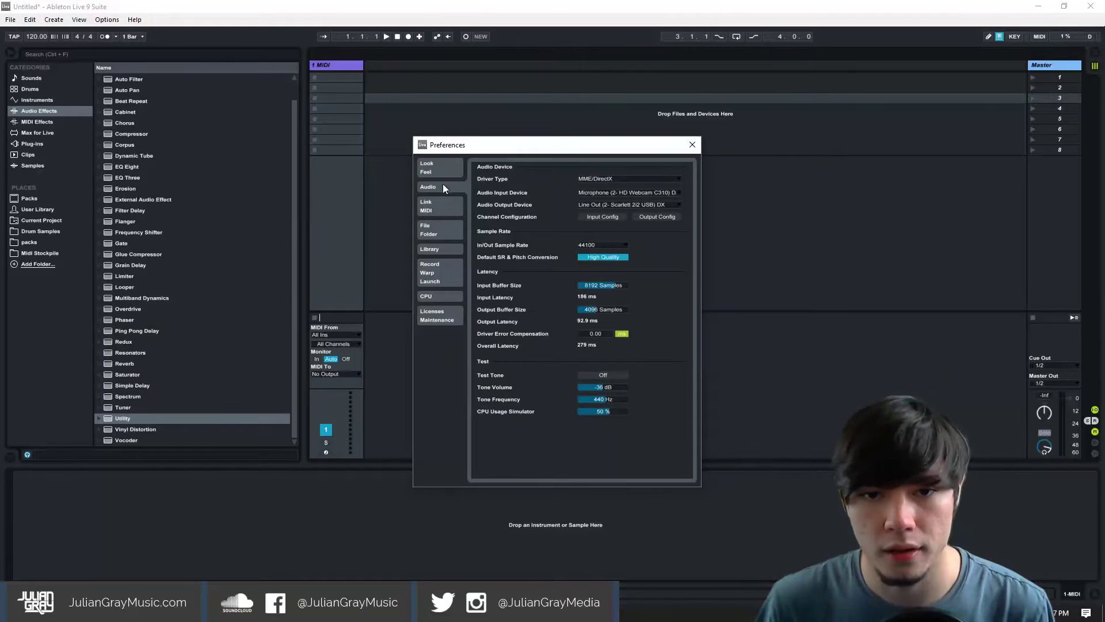
pyautogui.click(441, 231)
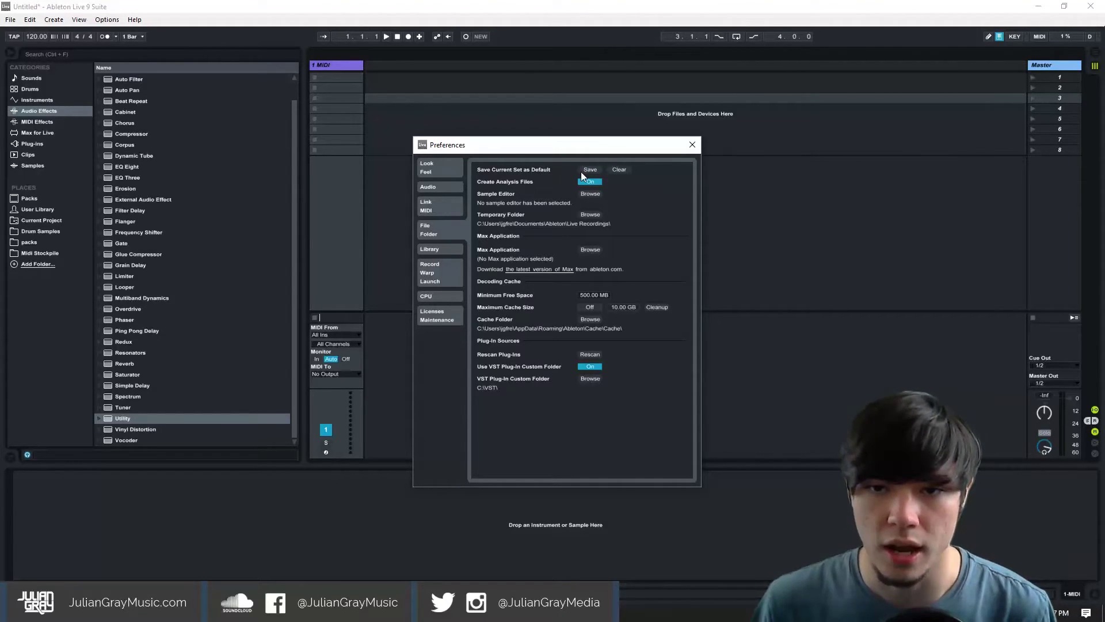
pyautogui.click(692, 146)
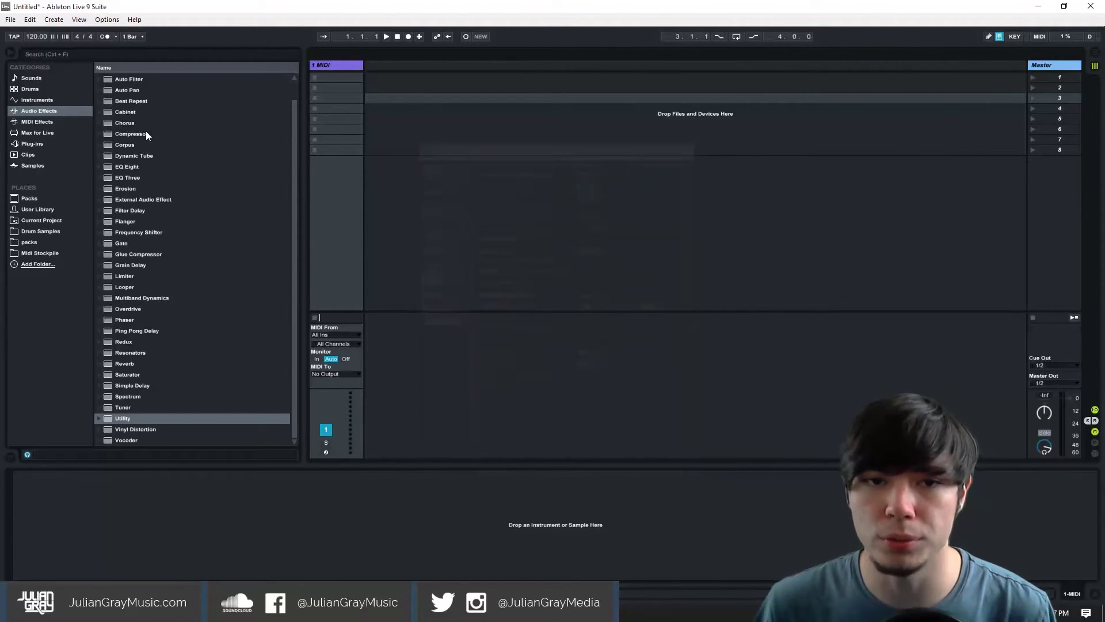
# Step: Start a new Live Set, declining to save the old one
pyautogui.click(10, 20)
pyautogui.click(18, 36)
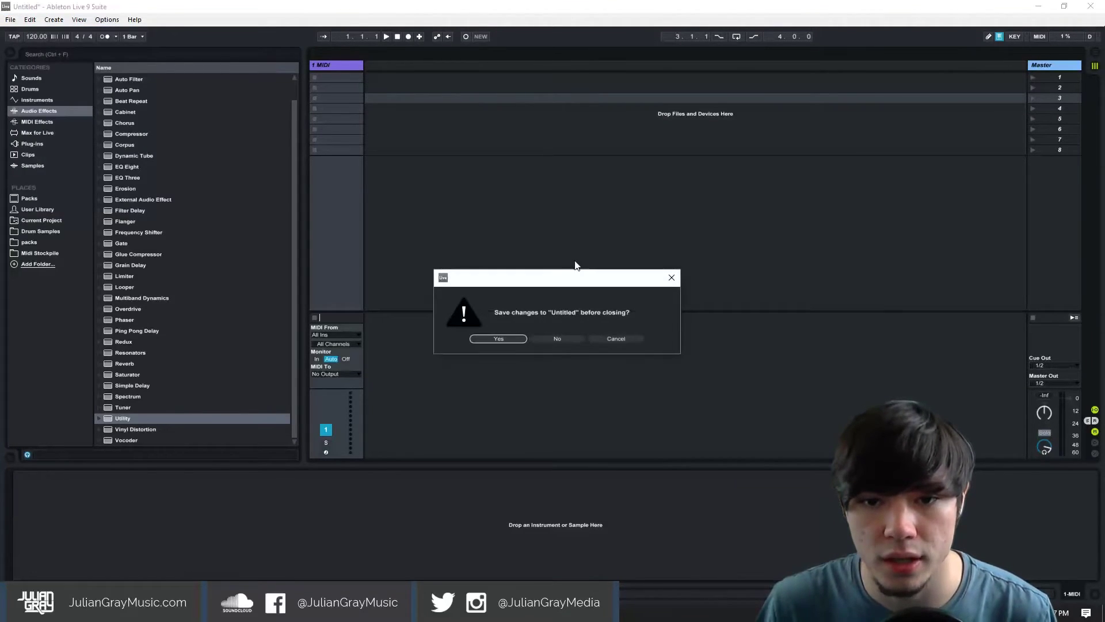
pyautogui.click(567, 339)
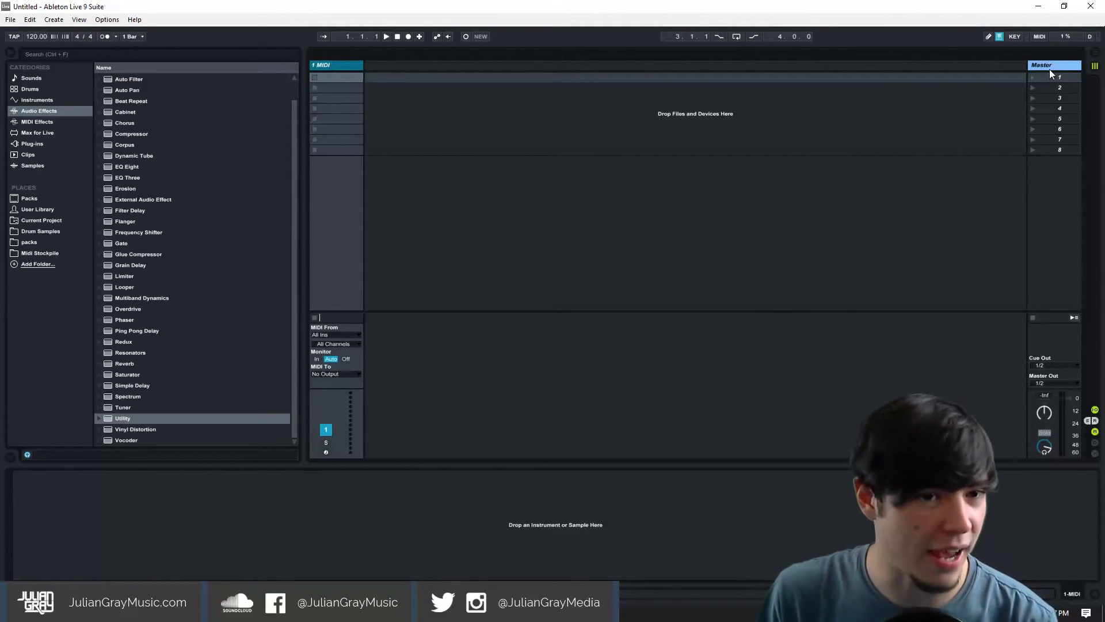
# Step: Check that the Master track carries the four-device Master rack
pyautogui.click(1049, 69)
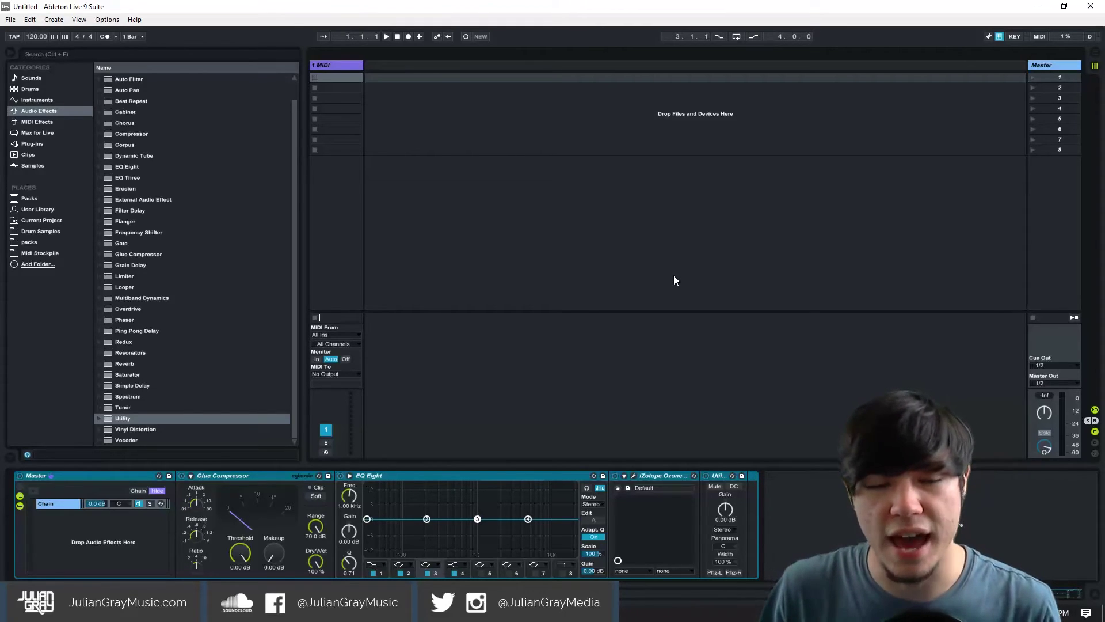
pyautogui.click(397, 478)
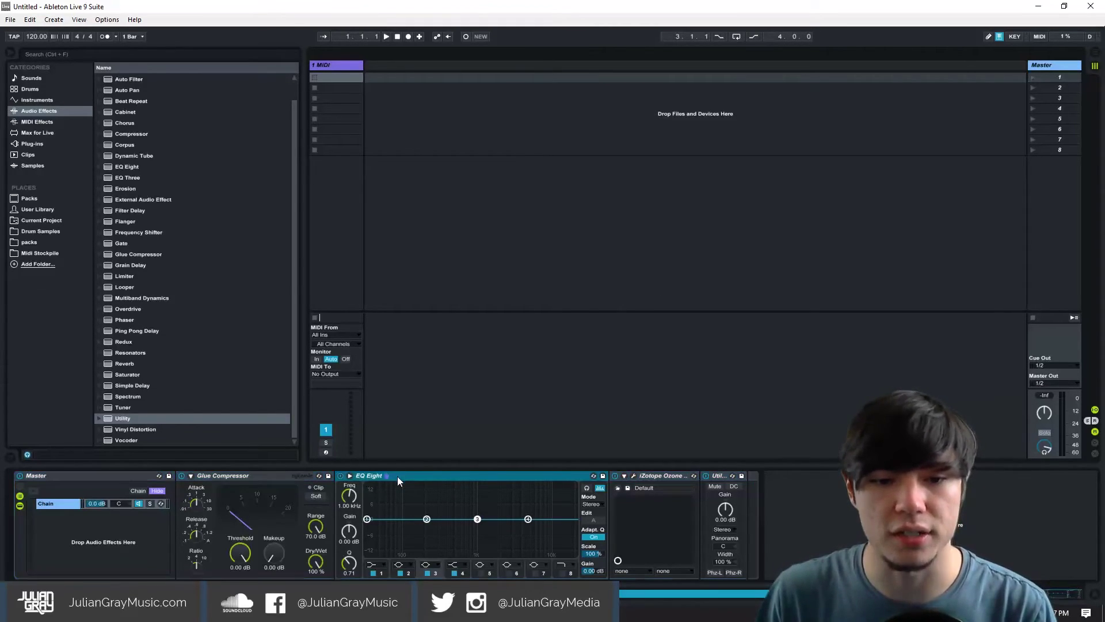
pyautogui.click(339, 77)
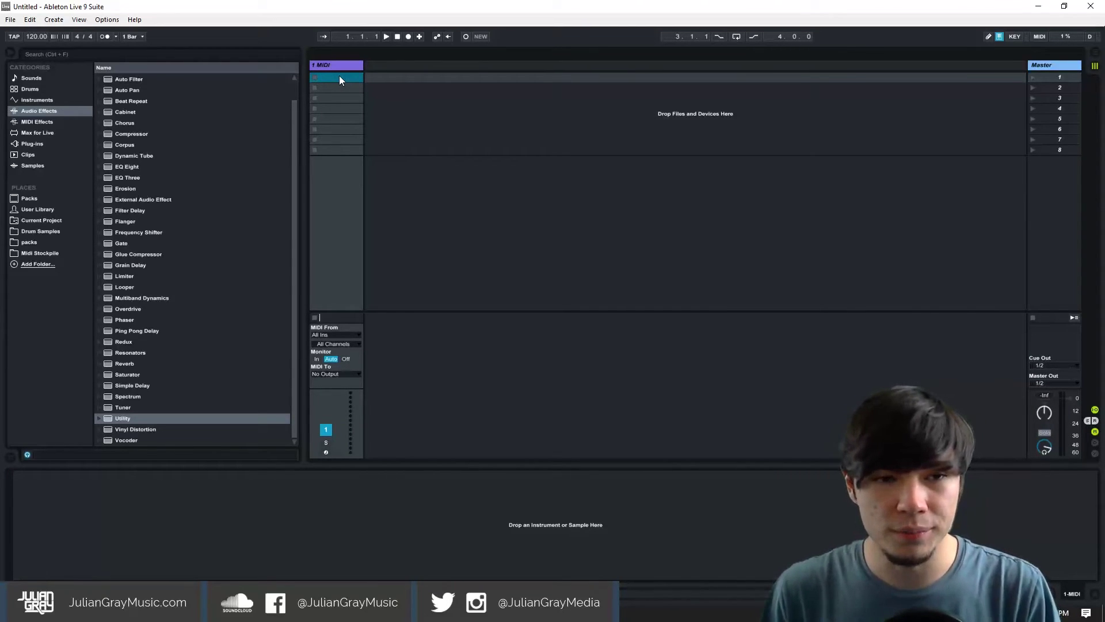